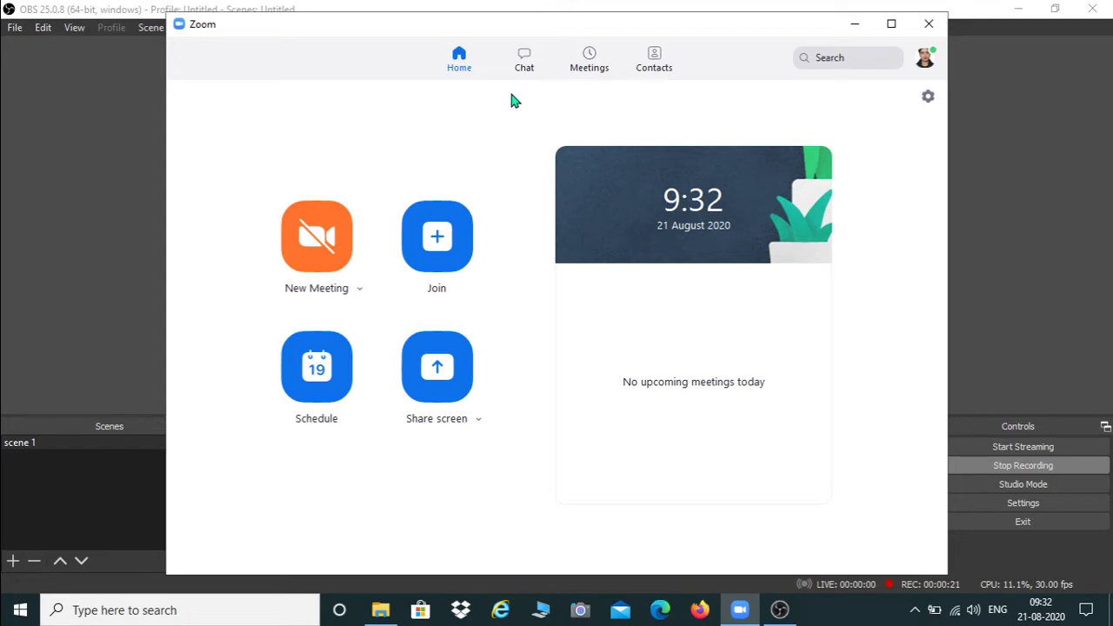
# Start an instant meeting, maximize its window, and join with computer audio
pyautogui.moveTo(809, 231)
pyautogui.moveTo(700, 225)
pyautogui.click(307, 235)
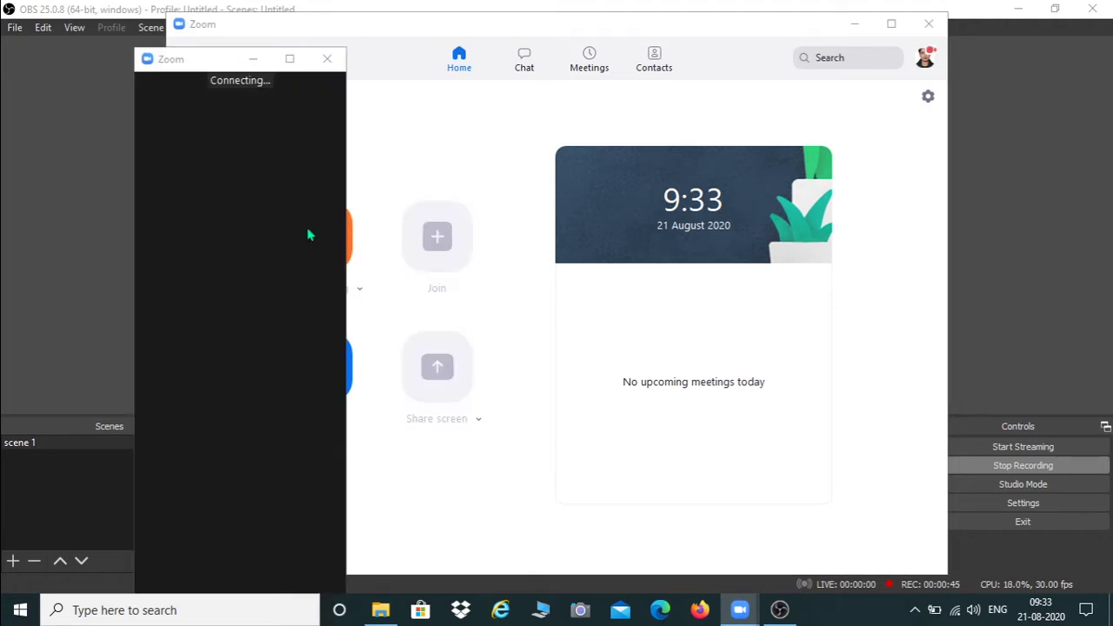
pyautogui.click(290, 61)
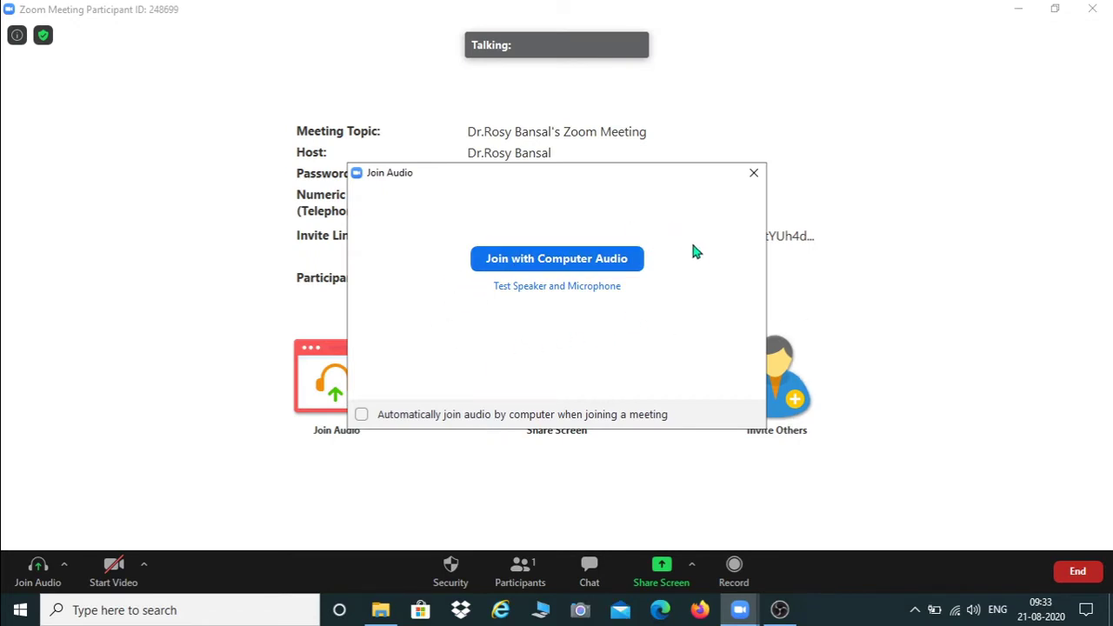
pyautogui.click(558, 264)
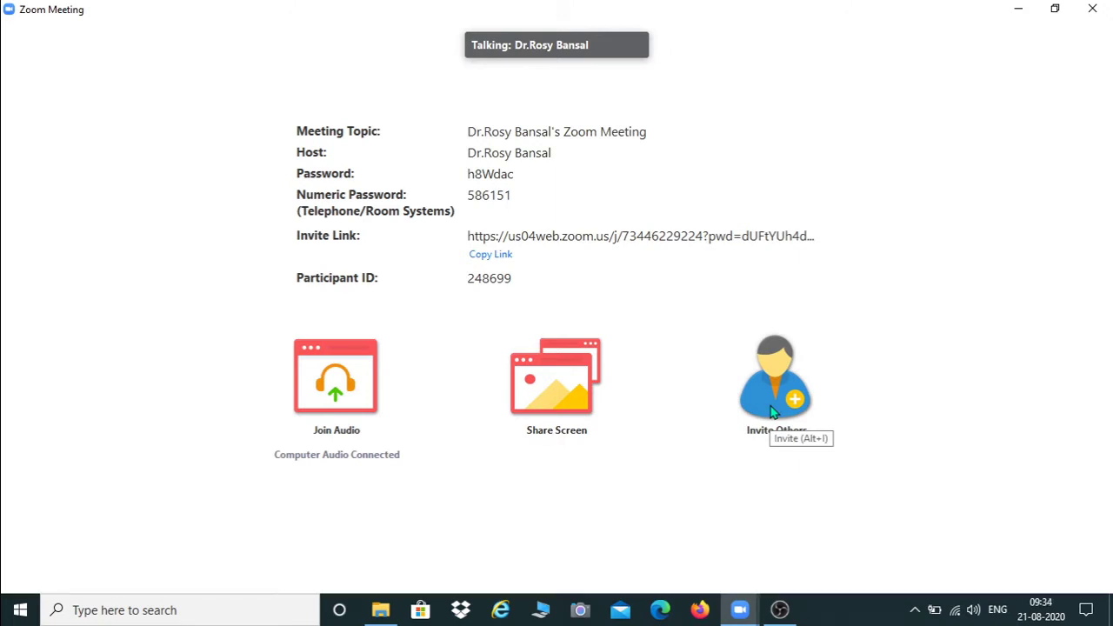
pyautogui.click(773, 411)
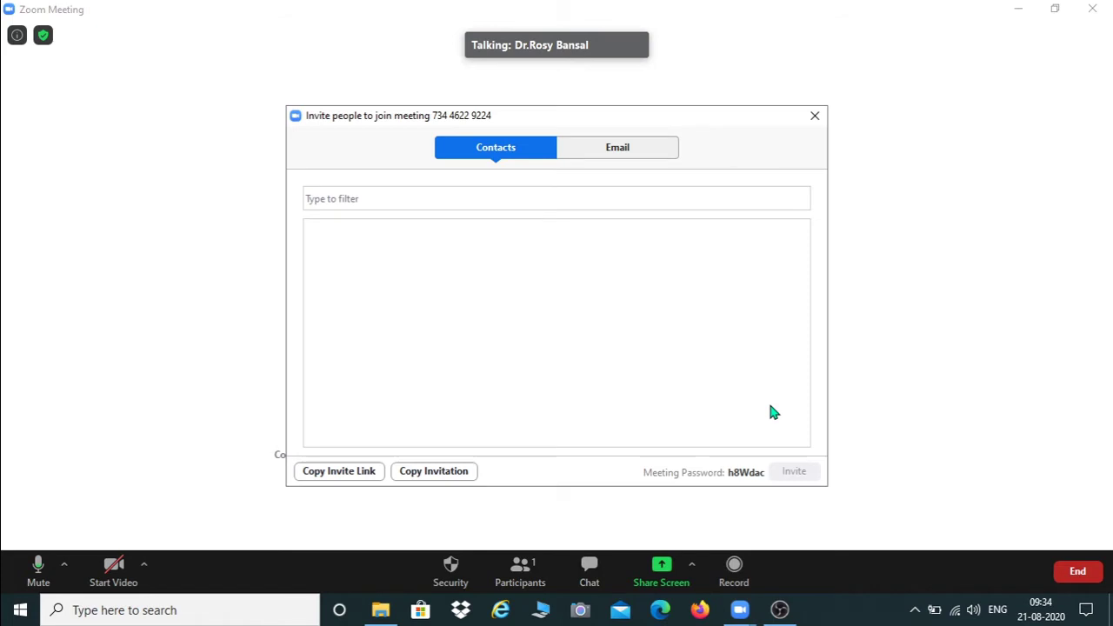
pyautogui.click(623, 152)
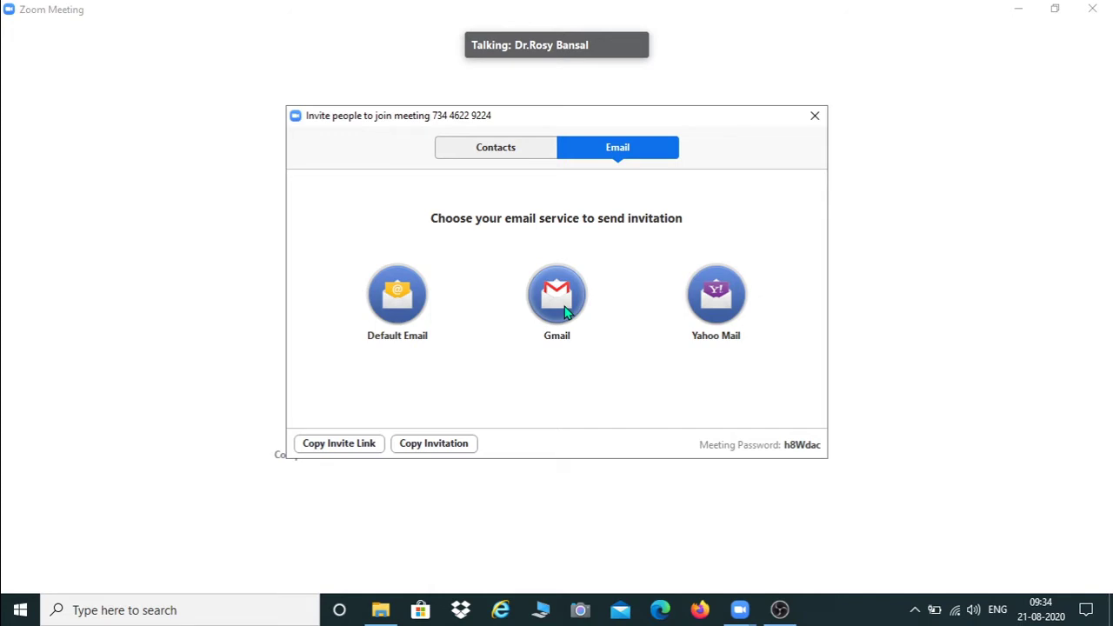
pyautogui.click(816, 117)
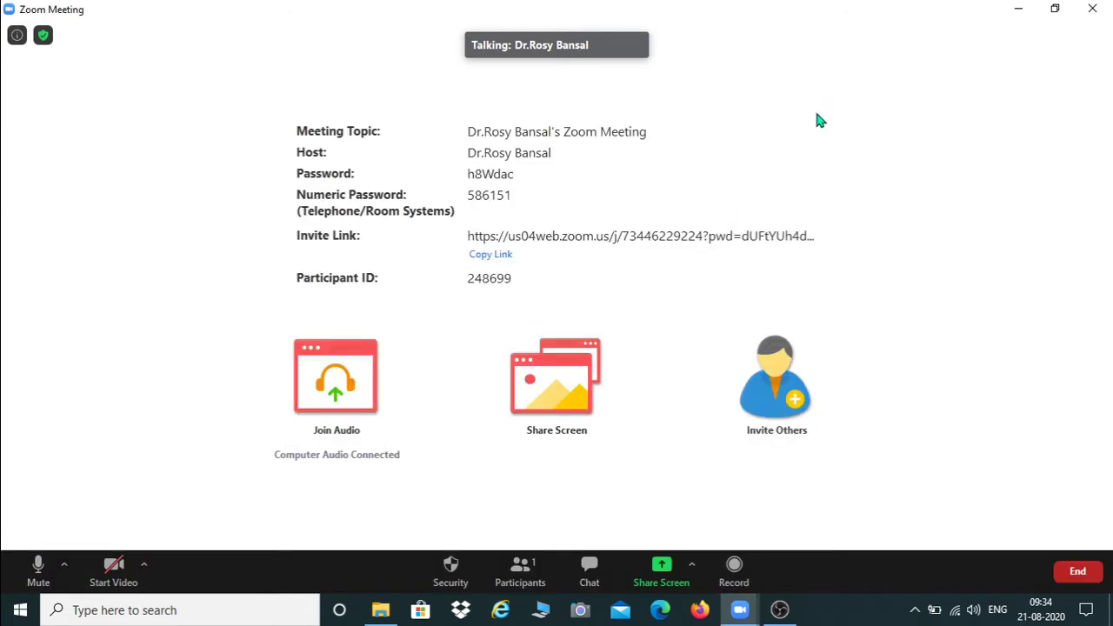
pyautogui.click(558, 394)
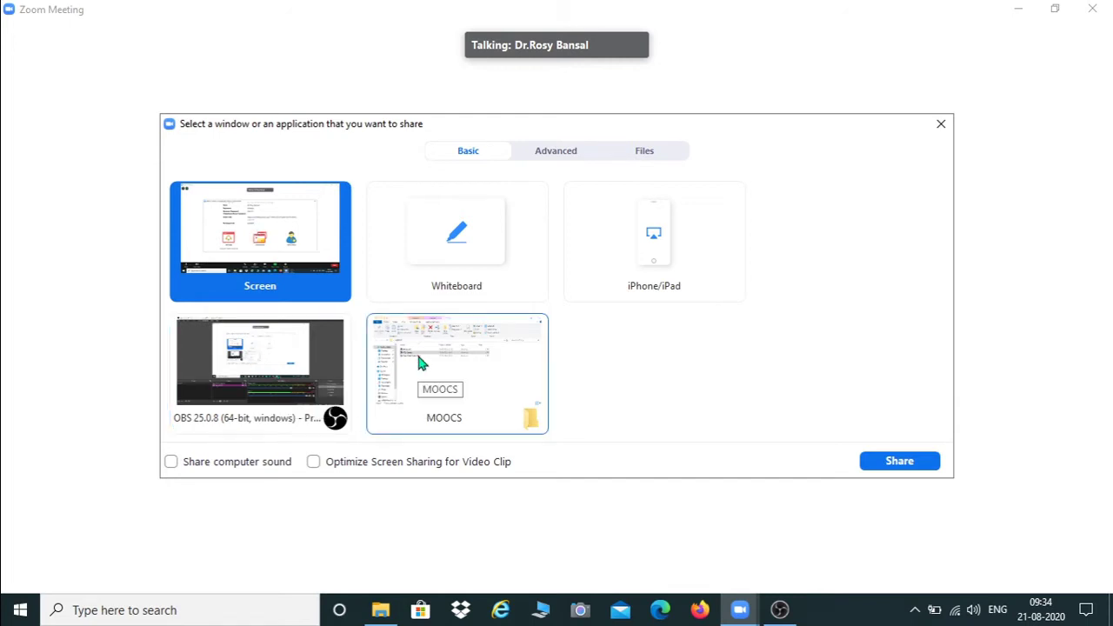
pyautogui.click(418, 362)
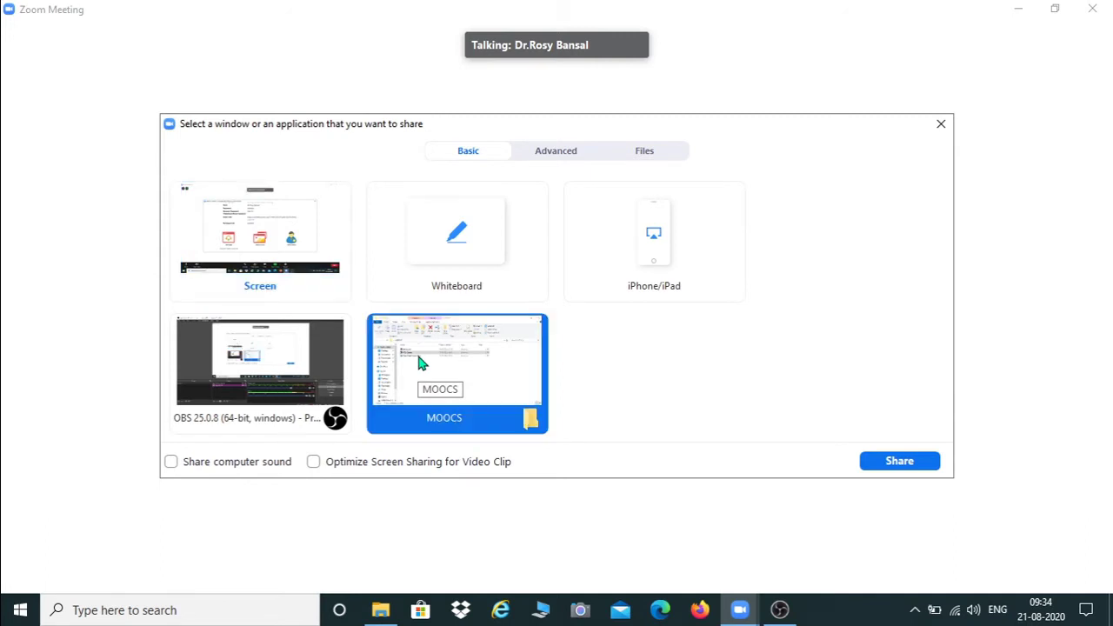
pyautogui.click(900, 462)
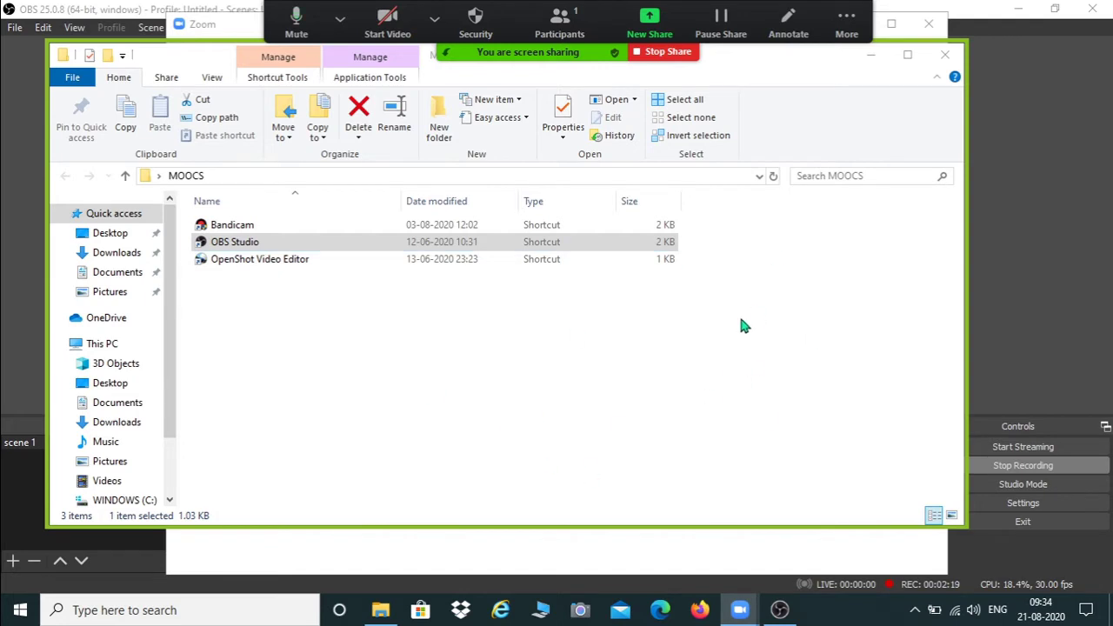
pyautogui.click(946, 58)
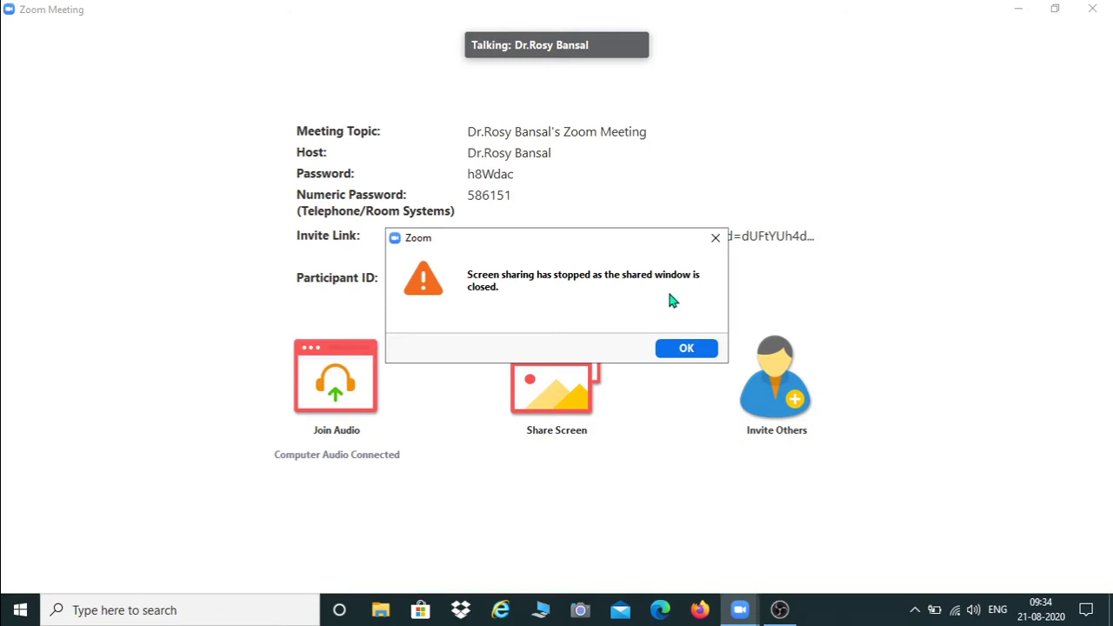
pyautogui.click(687, 349)
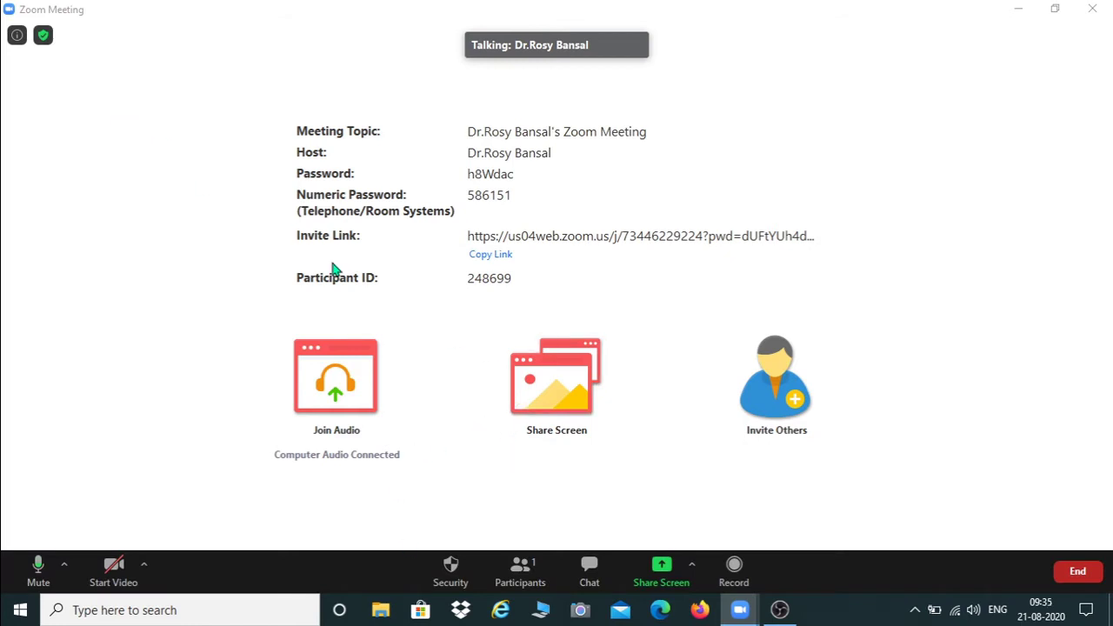
# Bring the Zoom home window to the front and start scheduling a new meeting
pyautogui.moveTo(750, 614)
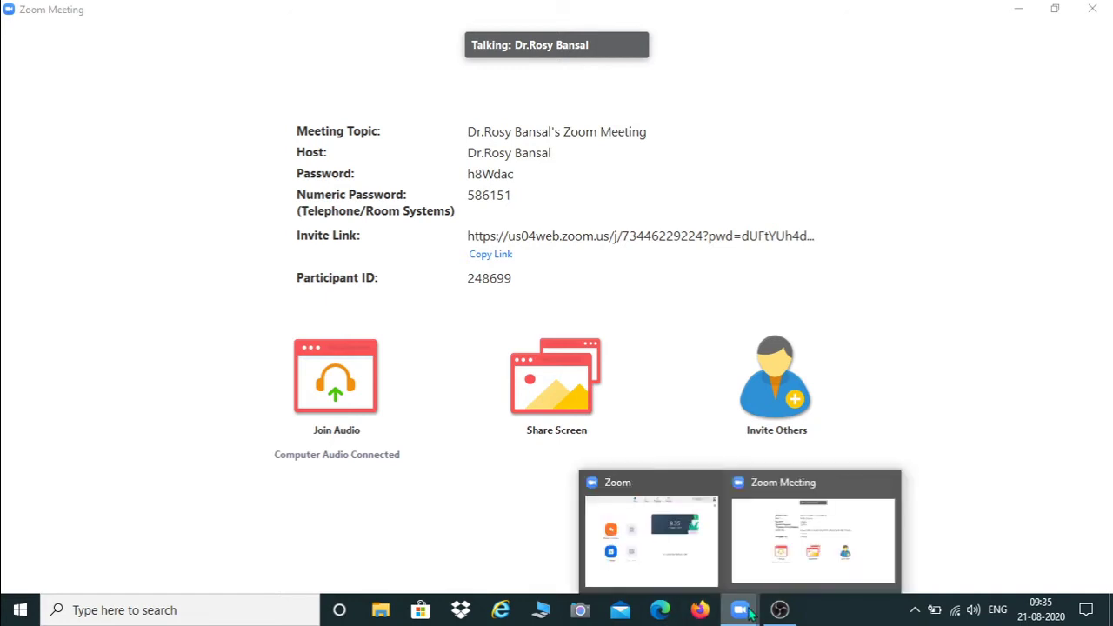
pyautogui.click(677, 558)
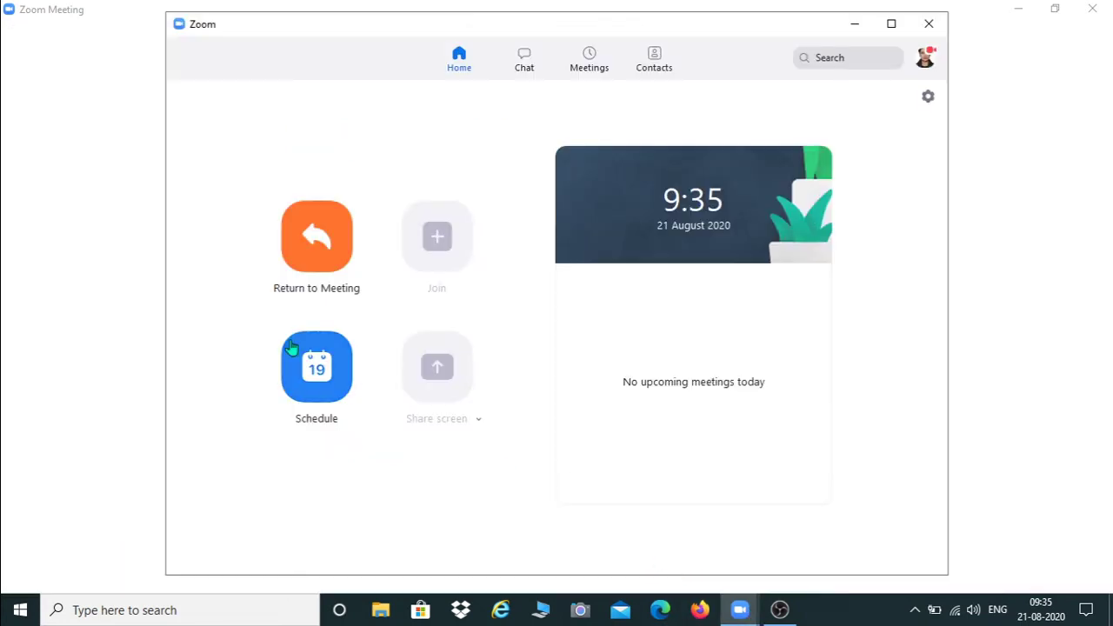
pyautogui.click(317, 373)
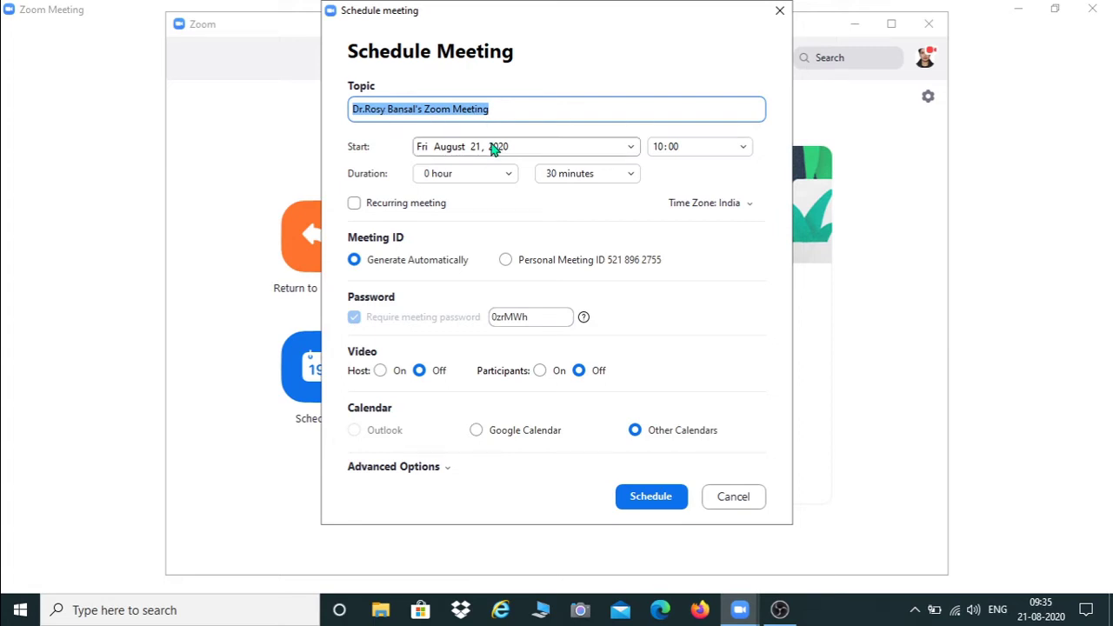
# Set the start time to 9:45 with host video on, then discard the scheduling form
pyautogui.click(633, 150)
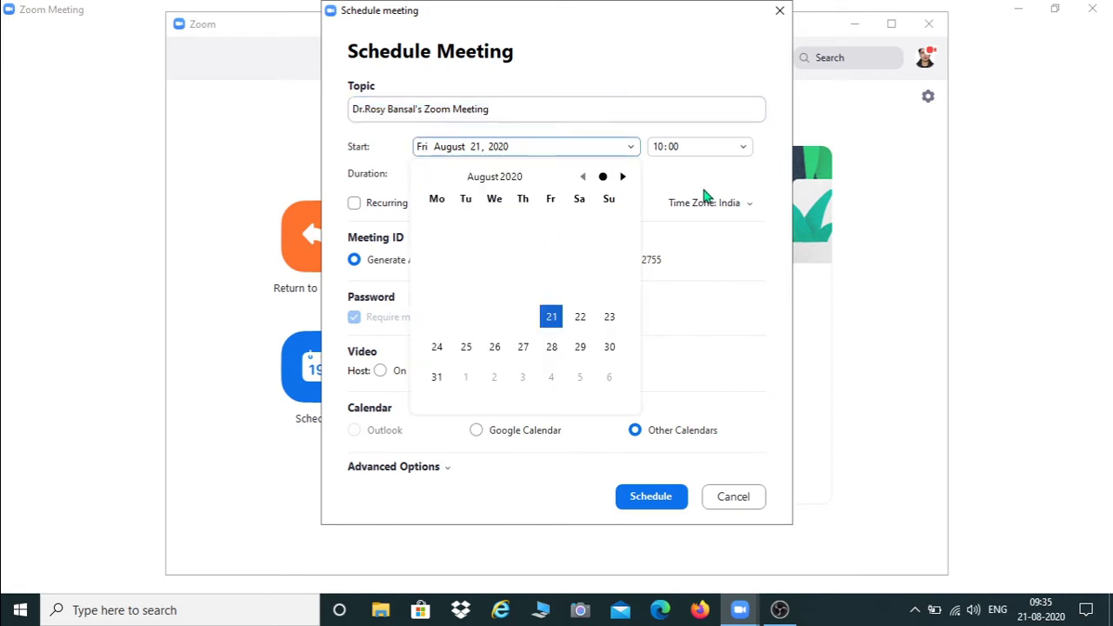
pyautogui.click(745, 148)
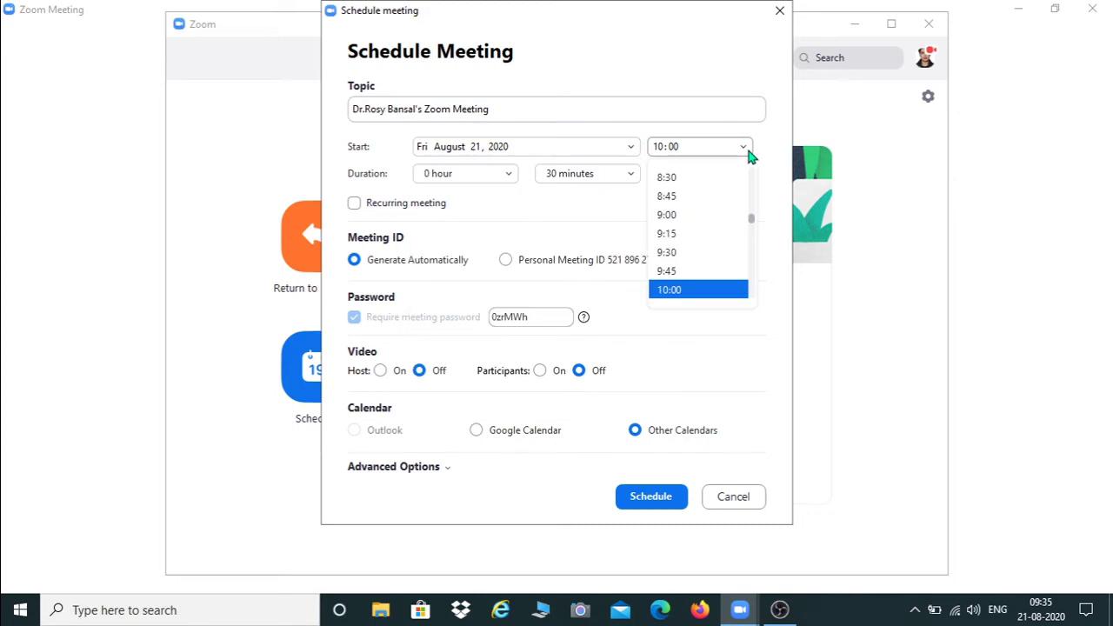
pyautogui.click(684, 270)
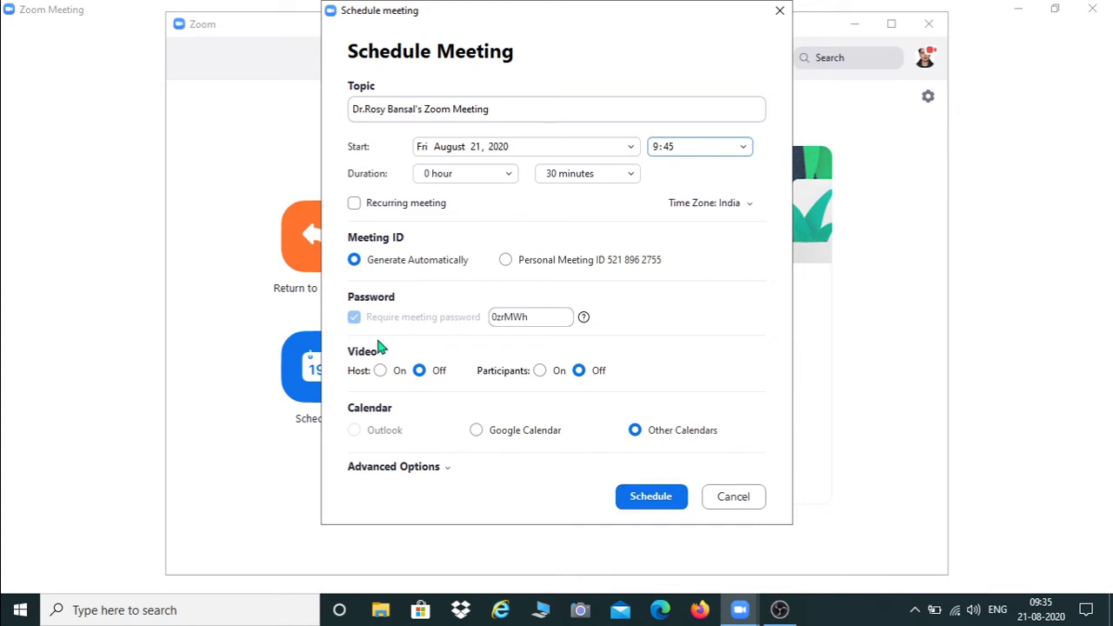
pyautogui.click(381, 370)
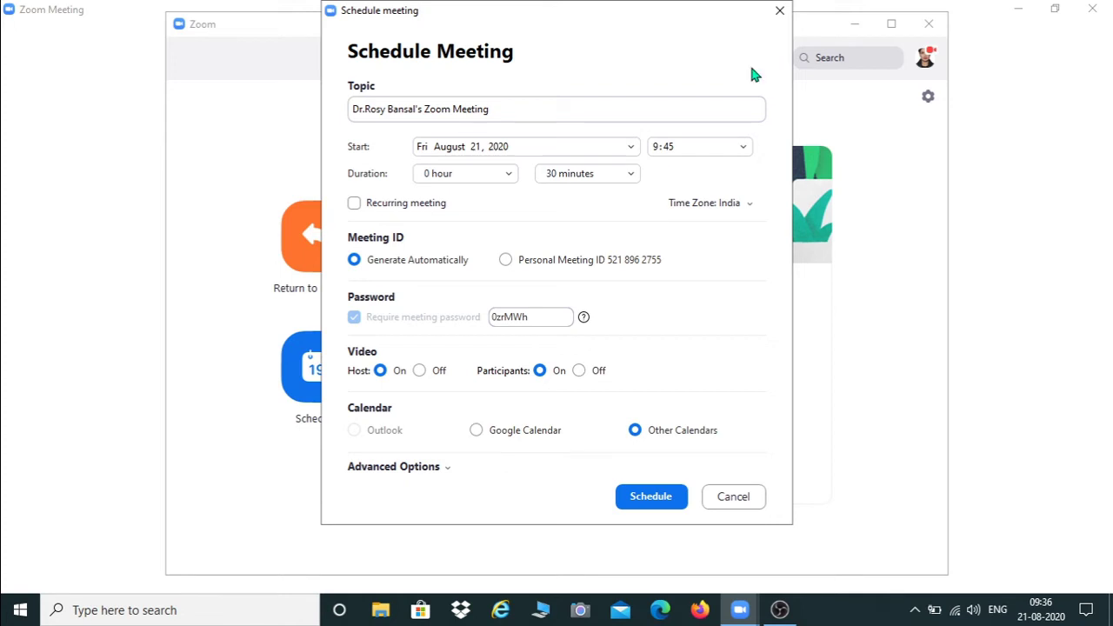
pyautogui.click(781, 12)
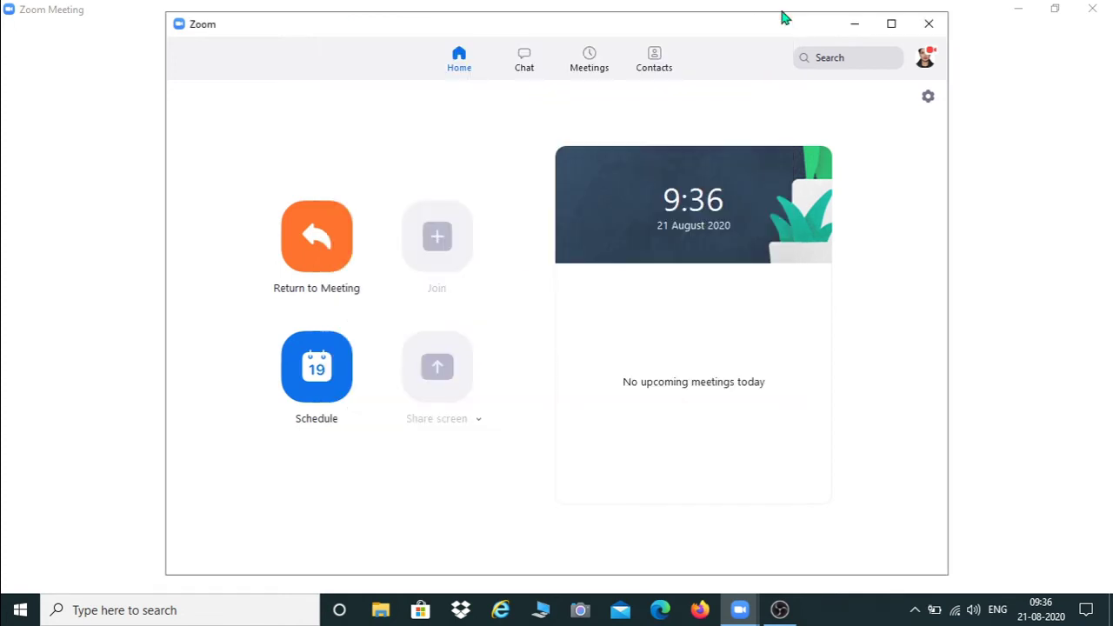
# Show the recurring meeting's details in the Meetings list and copy its invitation
pyautogui.click(591, 65)
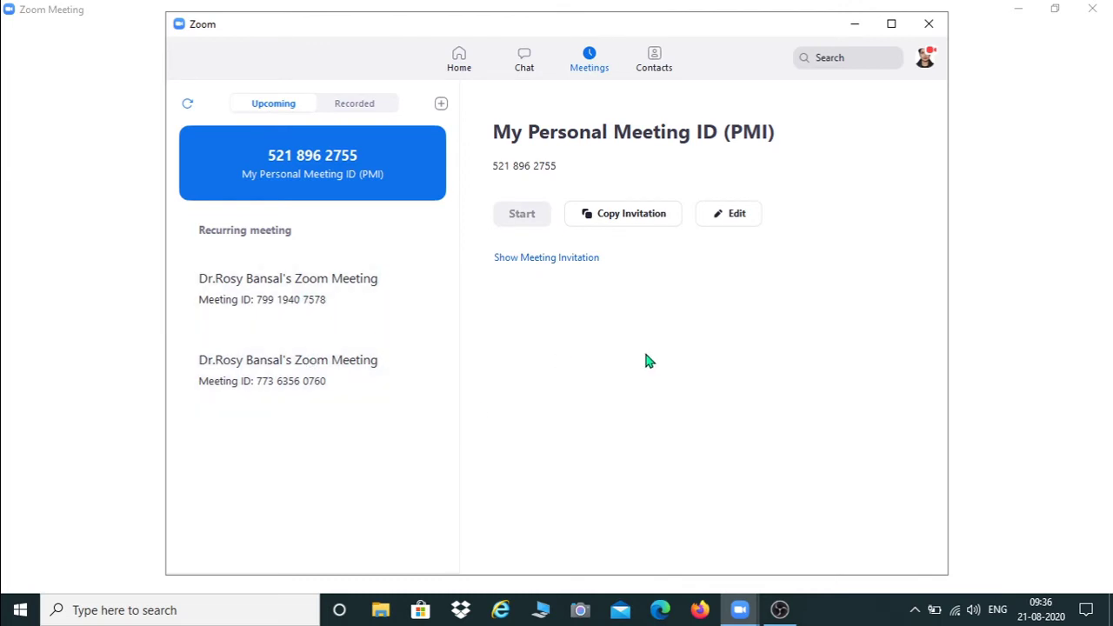
pyautogui.click(355, 296)
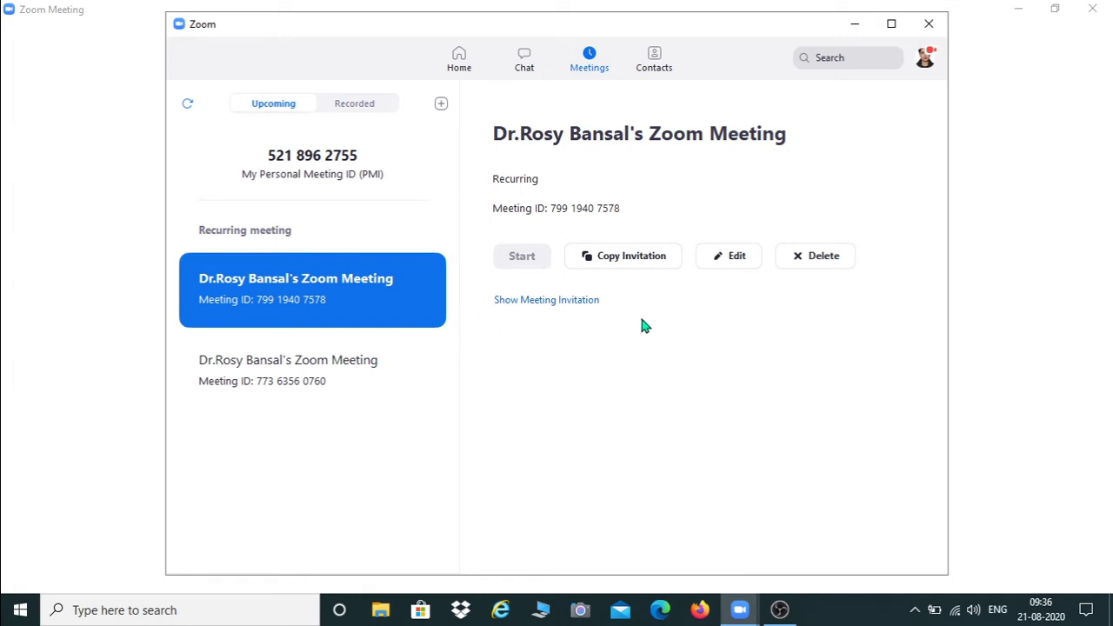
pyautogui.click(644, 261)
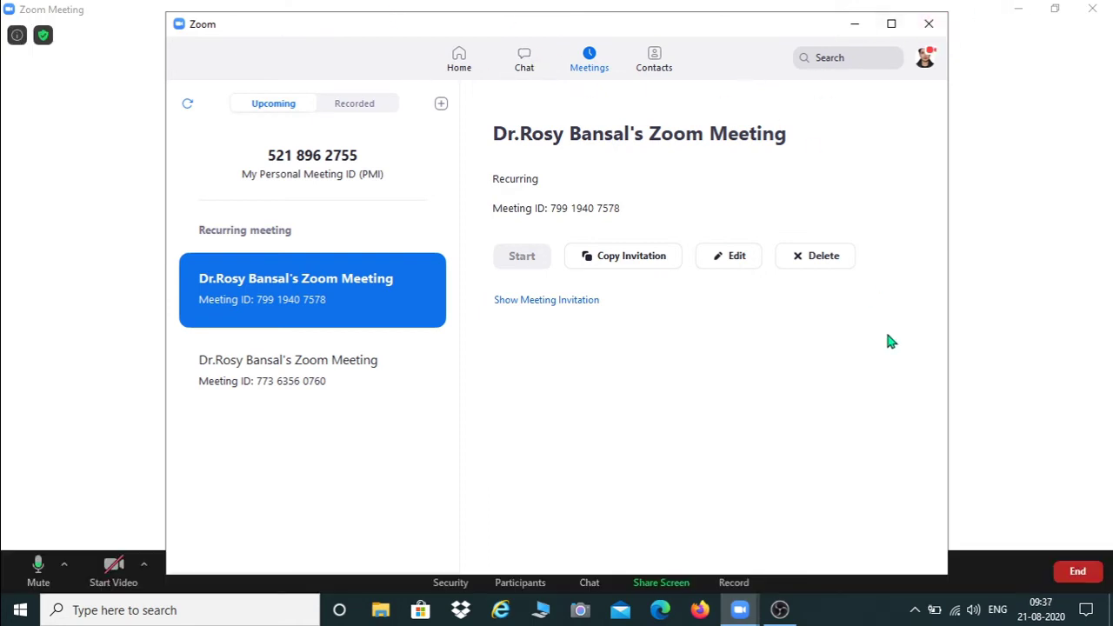
# Return to the running meeting and dismiss the audio options, keeping computer audio connected
pyautogui.moveTo(740, 612)
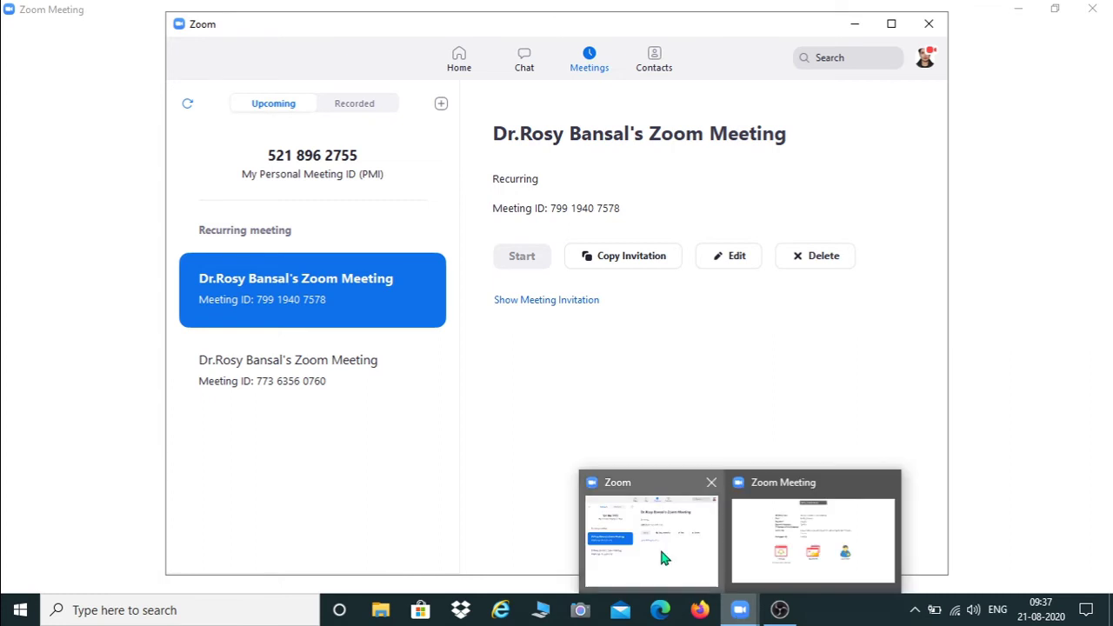
pyautogui.click(785, 545)
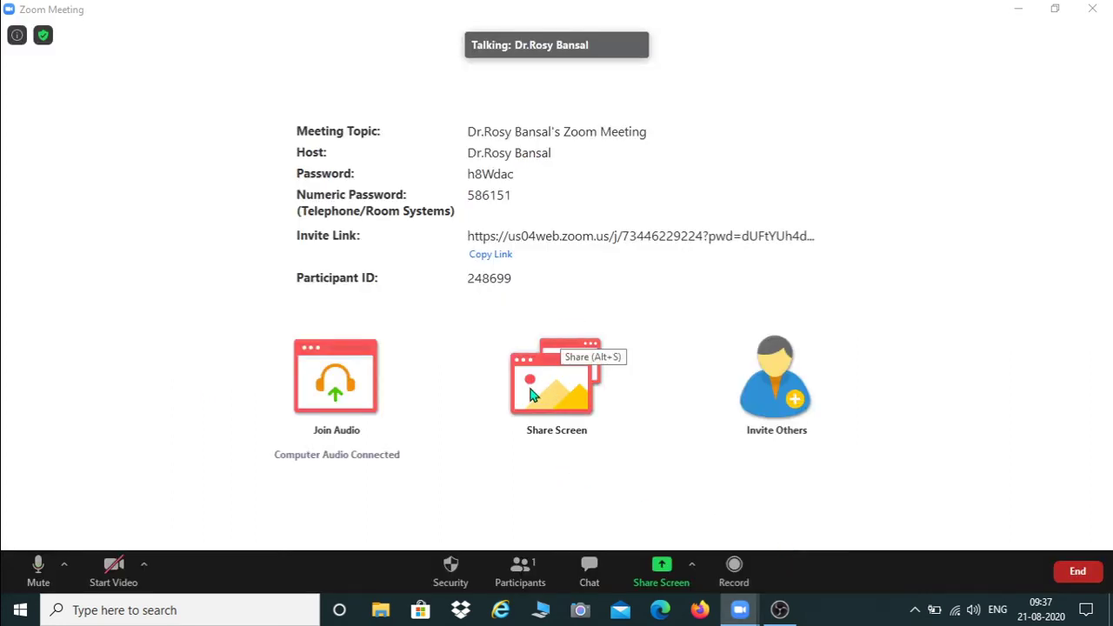
pyautogui.click(330, 374)
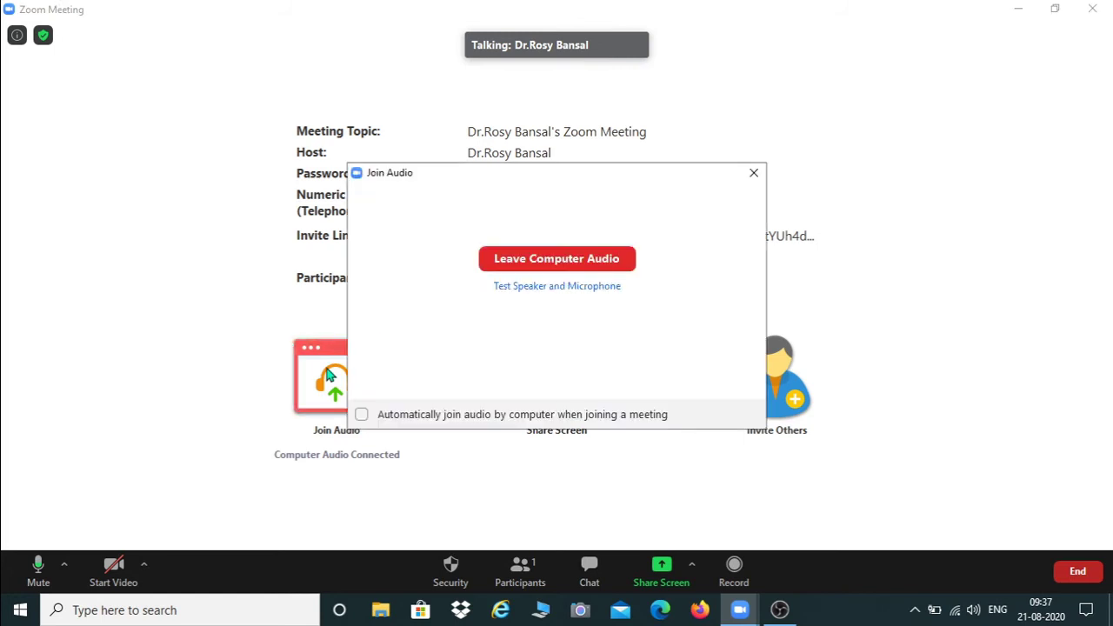
pyautogui.click(753, 176)
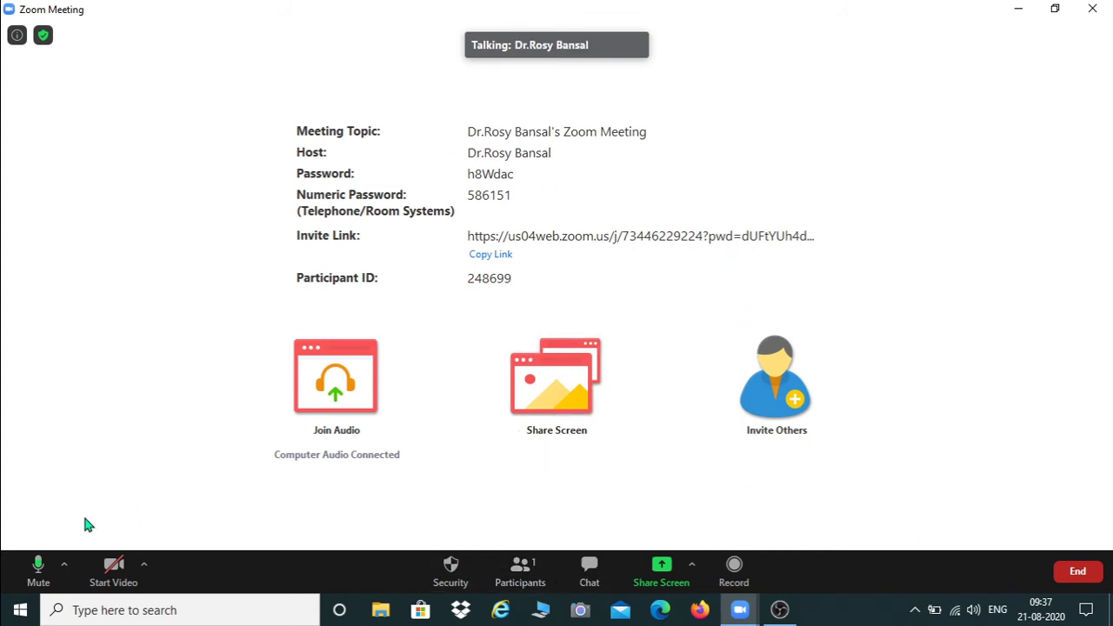
# Start the host's webcam video so it fills the meeting window
pyautogui.click(112, 569)
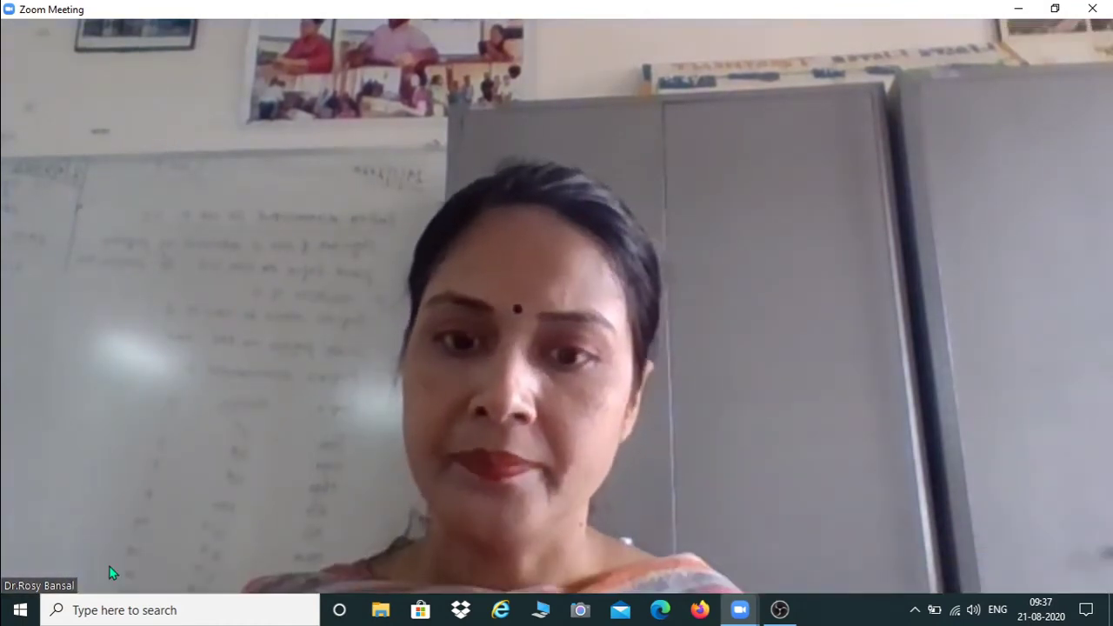
pyautogui.moveTo(571, 462)
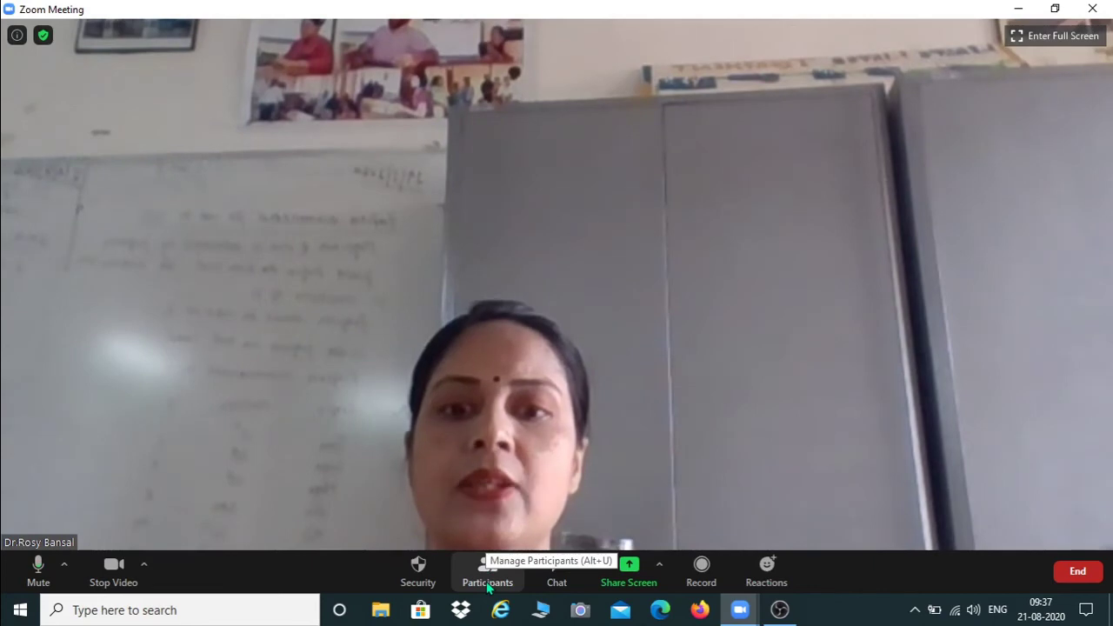
# Show the participants list, which contains only the host
pyautogui.click(489, 583)
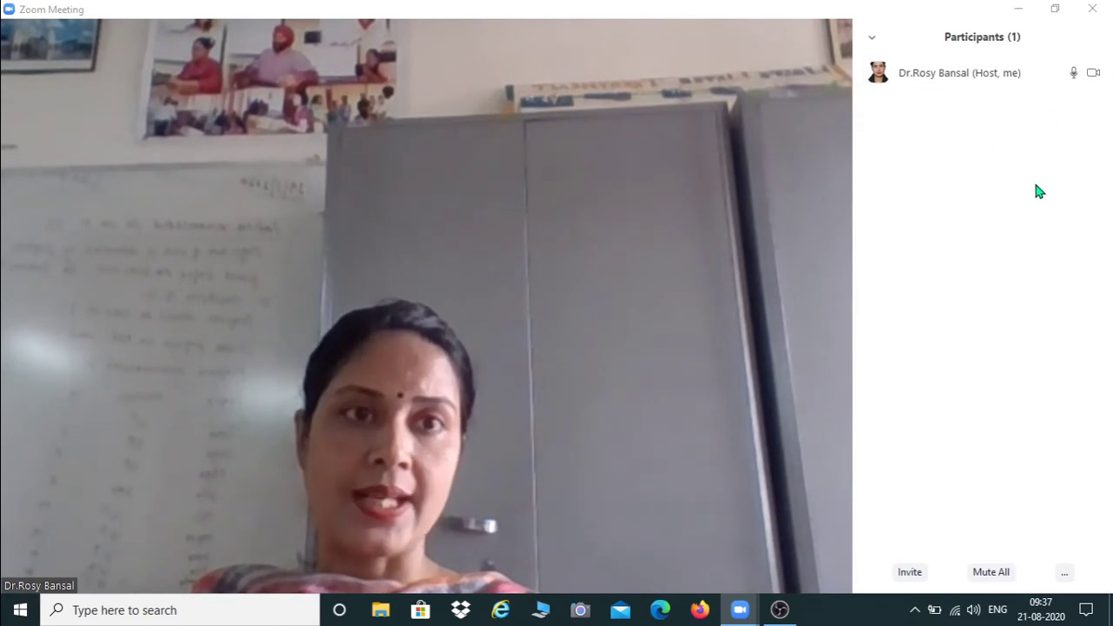
pyautogui.moveTo(722, 343)
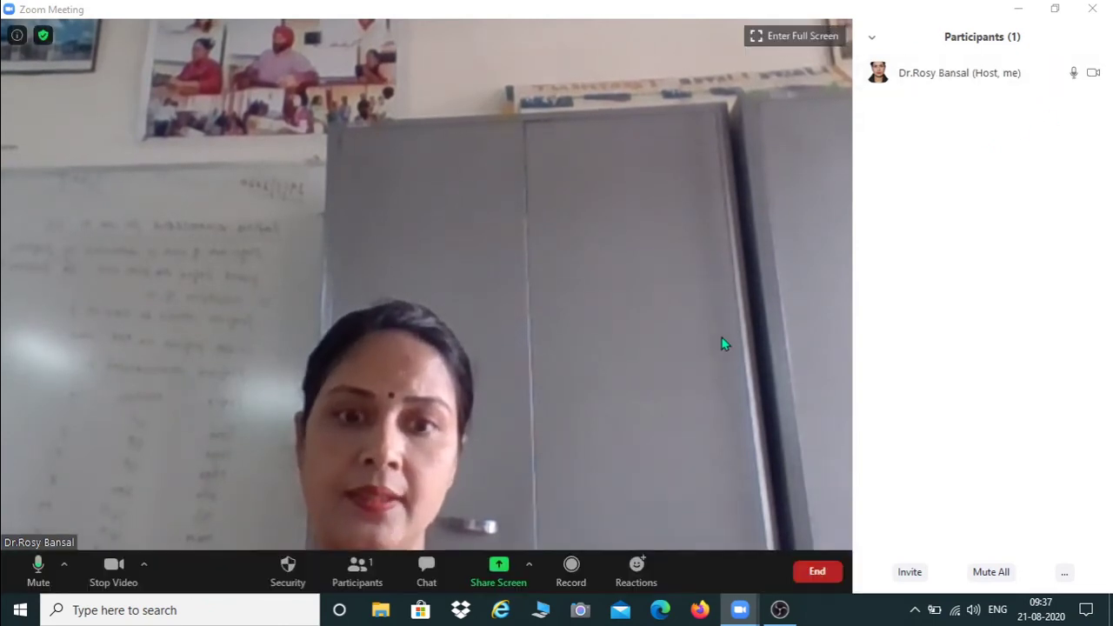
pyautogui.moveTo(742, 616)
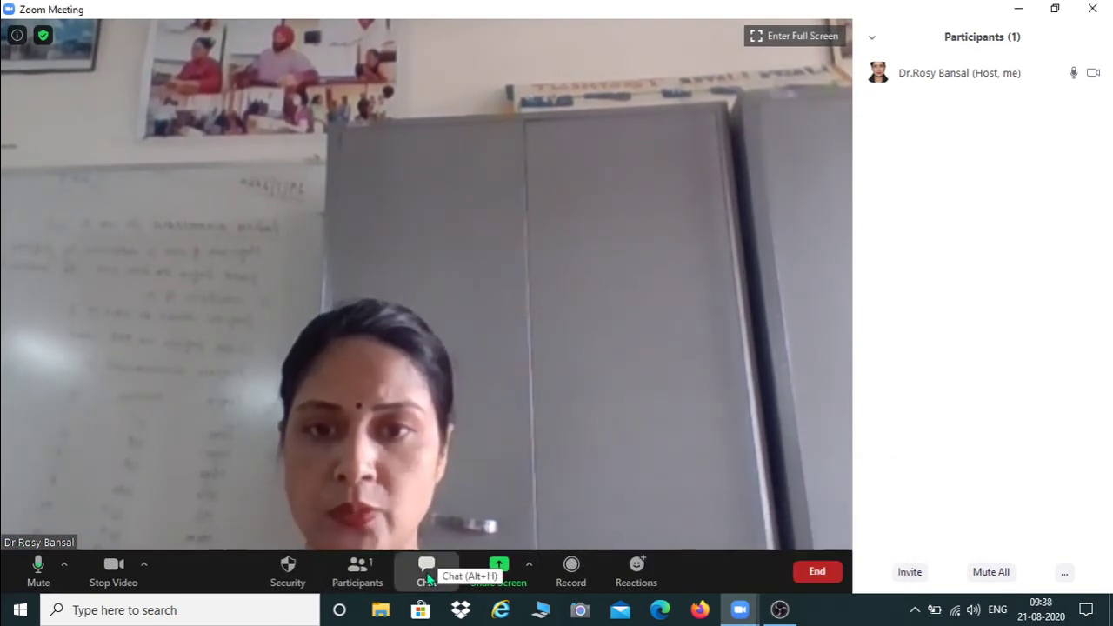
# Send 'good morning' to Everyone in the group chat
pyautogui.click(428, 569)
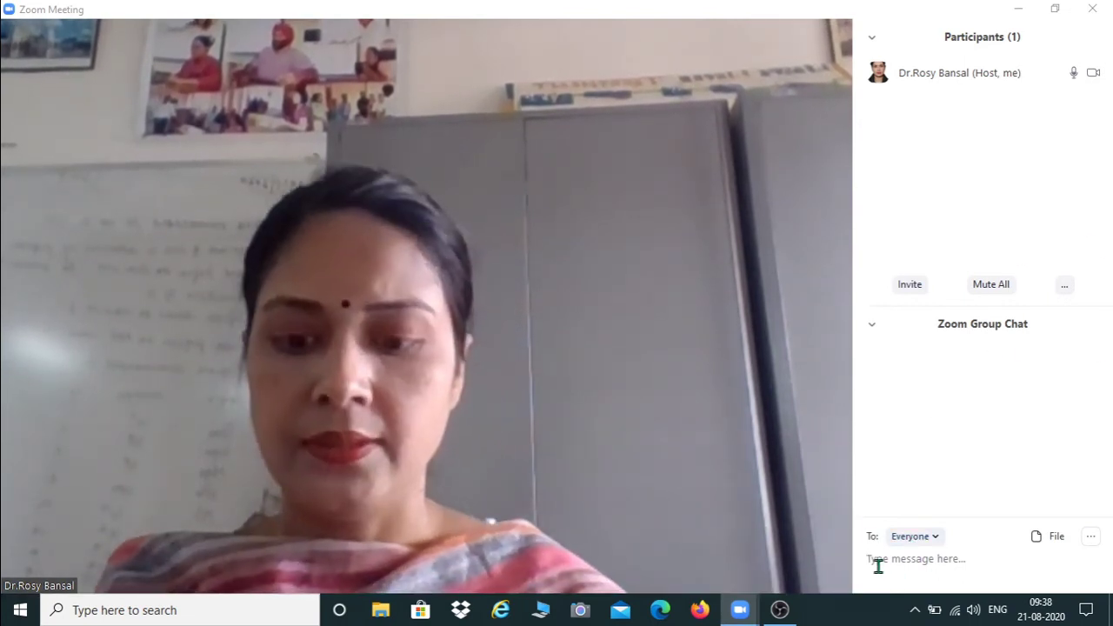
pyautogui.write('good m')
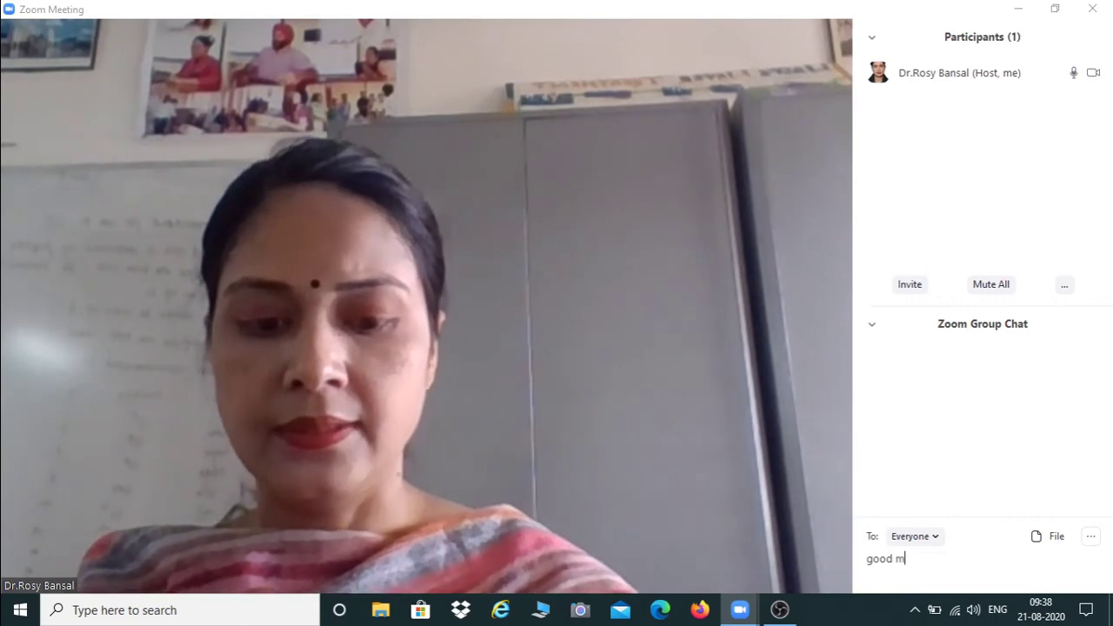
pyautogui.write('orning')
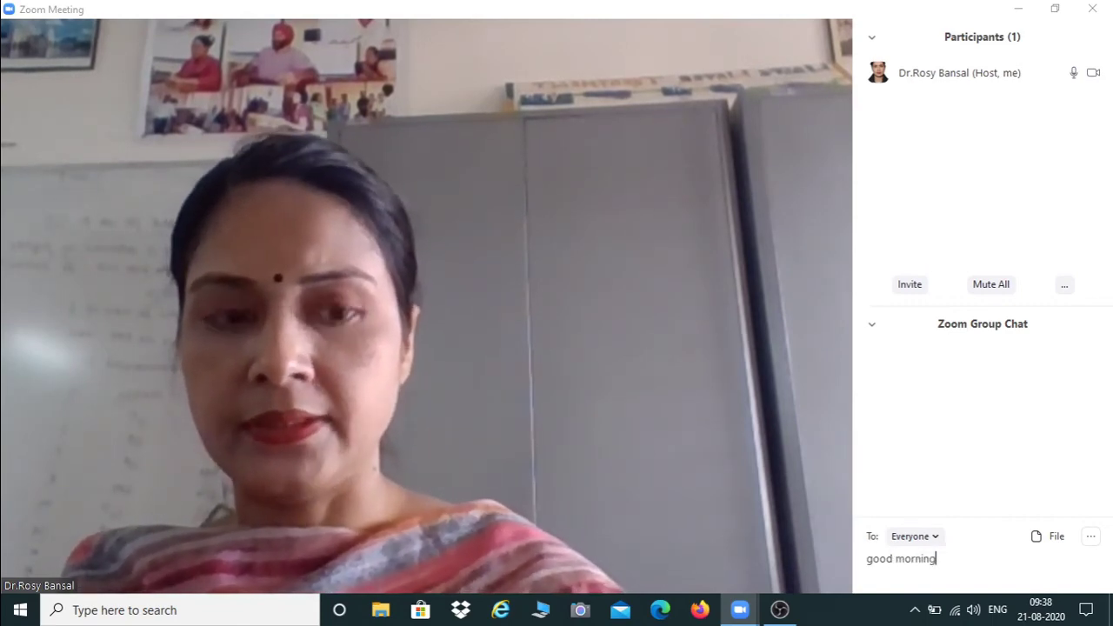
pyautogui.press('Return')
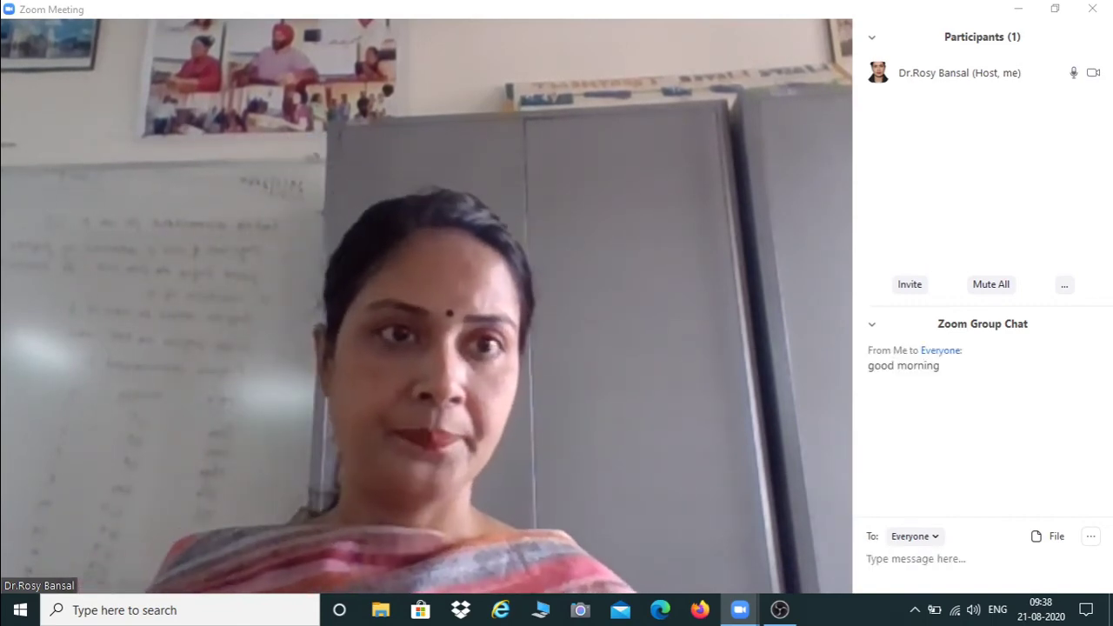
pyautogui.moveTo(622, 592)
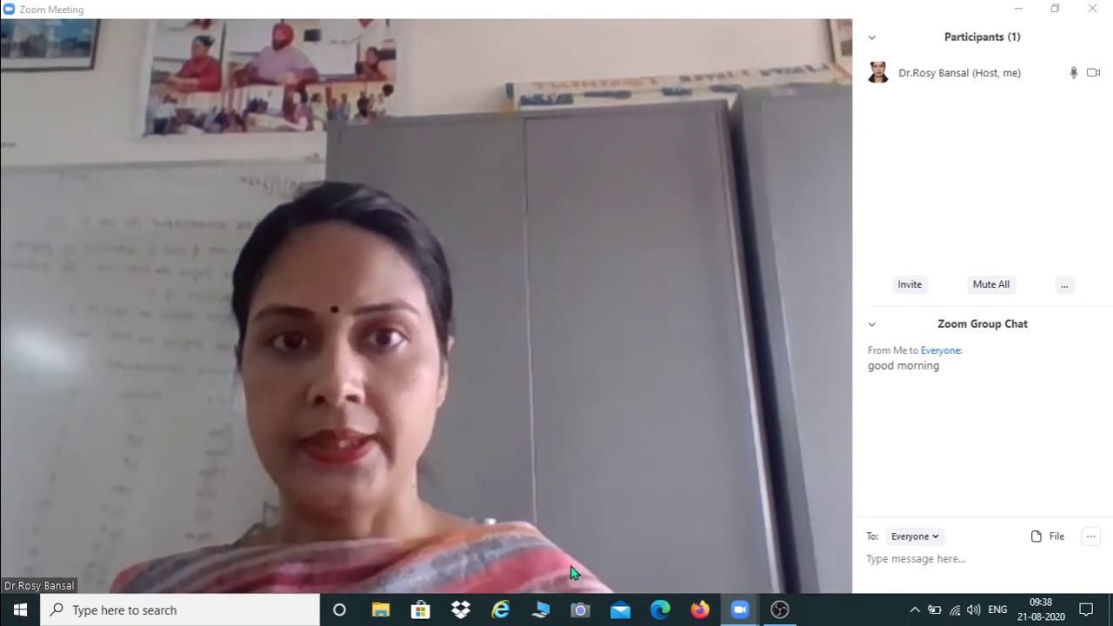
pyautogui.moveTo(573, 569)
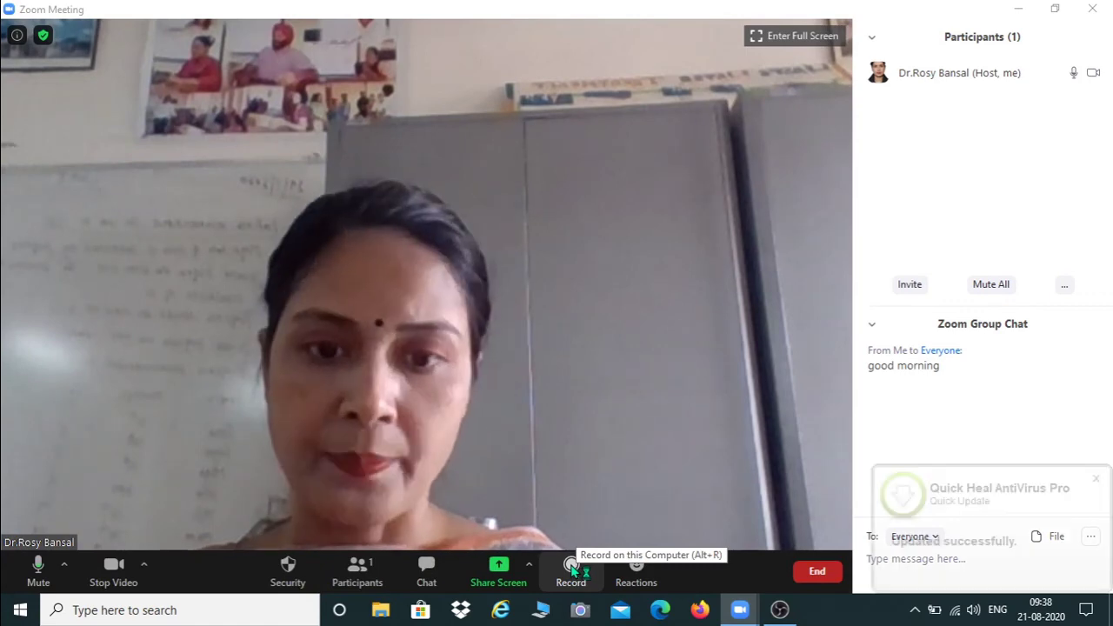
# Record briefly to this computer, stop recording, and cancel ending the meeting
pyautogui.click(572, 570)
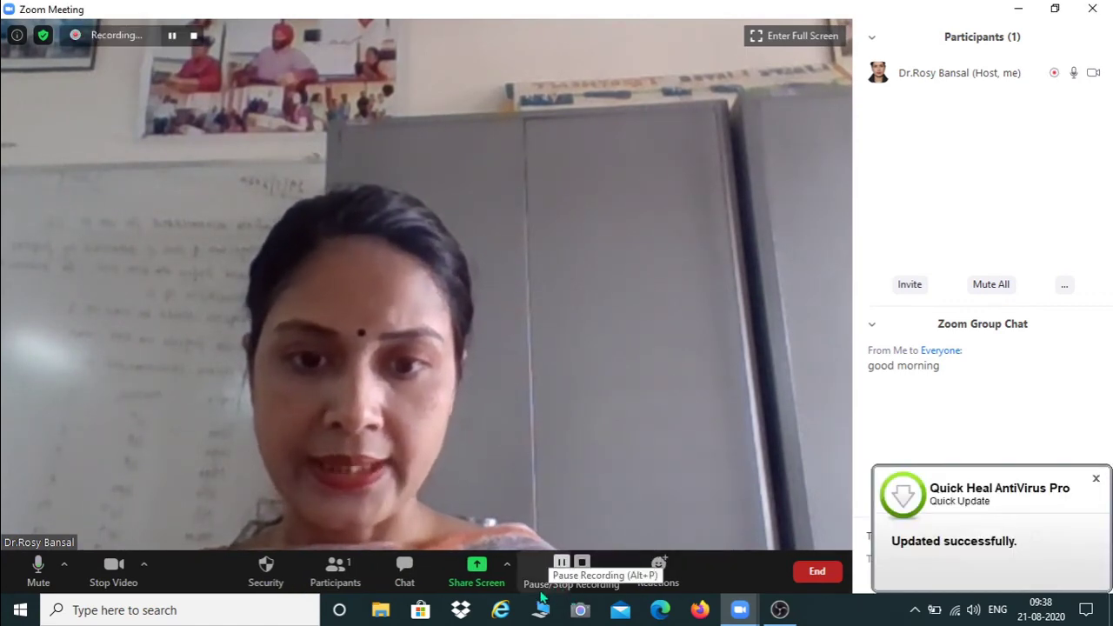
pyautogui.click(583, 564)
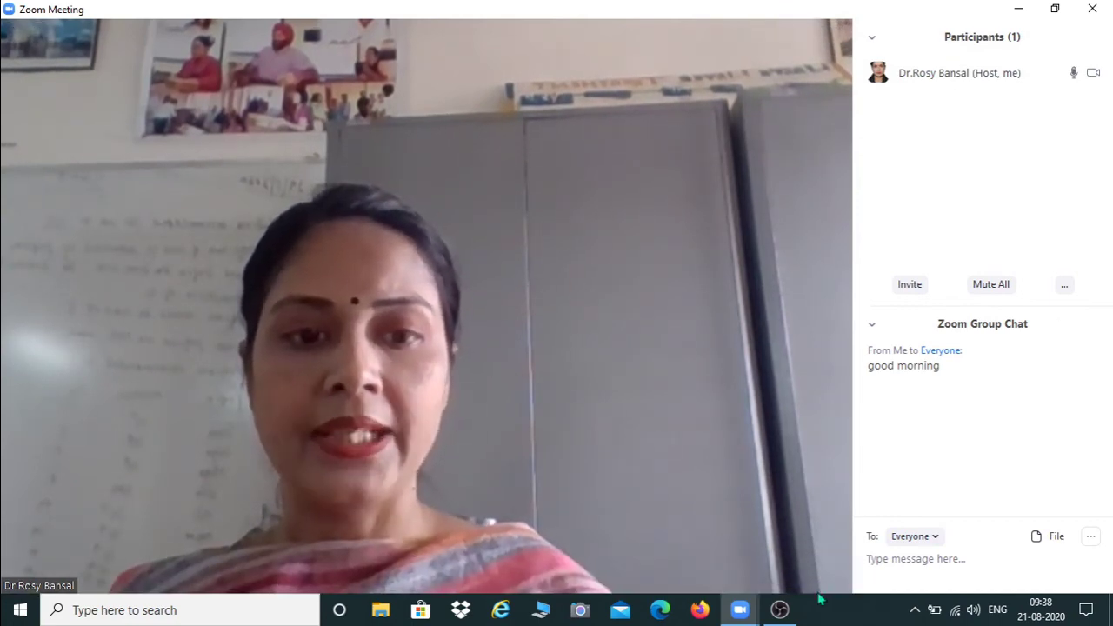
pyautogui.moveTo(815, 579)
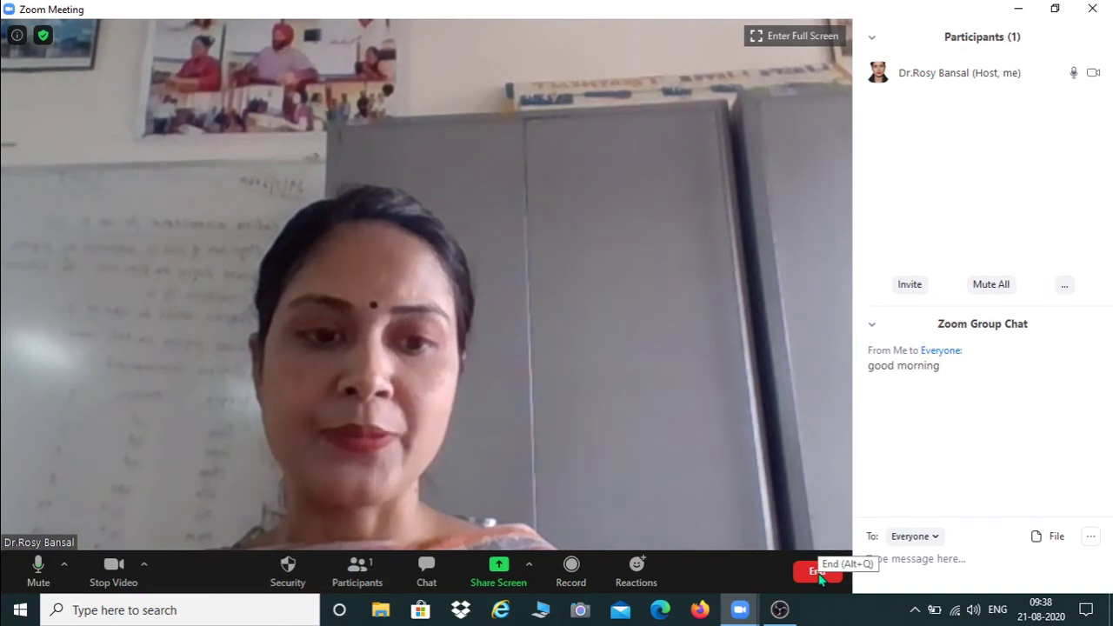
pyautogui.click(818, 572)
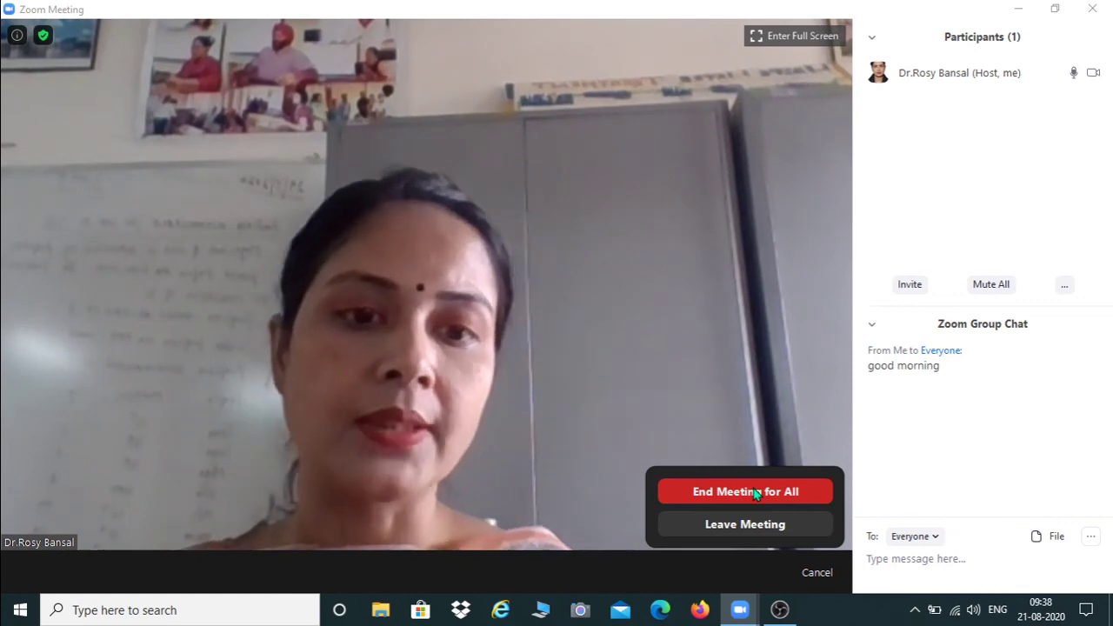
pyautogui.click(755, 493)
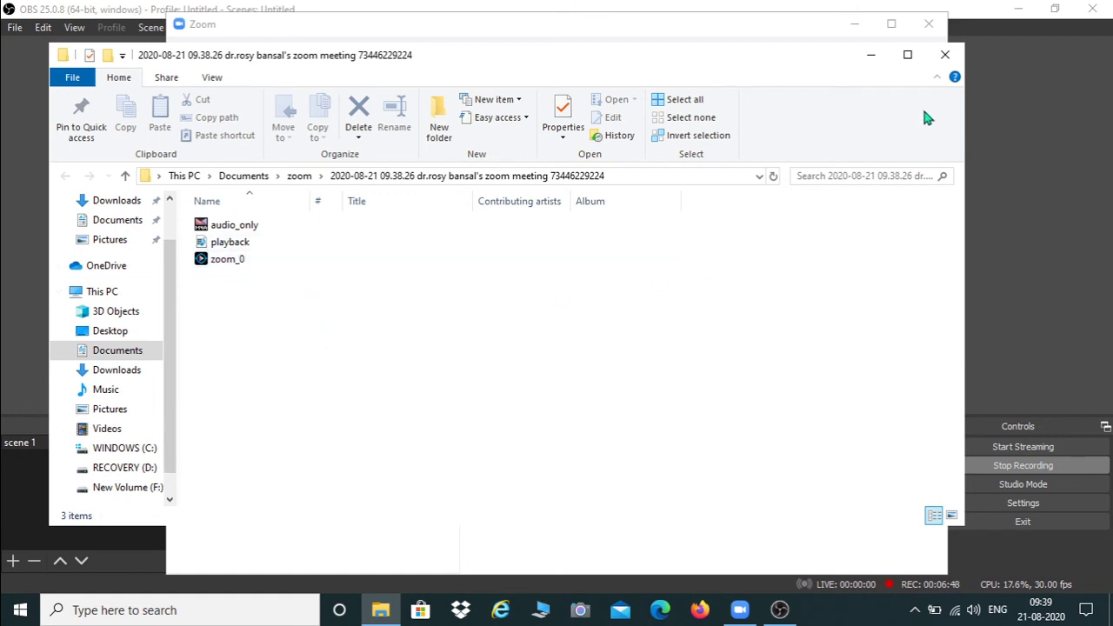
# Close the File Explorer window showing the audio_only, playback and zoom_0 recording files
pyautogui.click(945, 54)
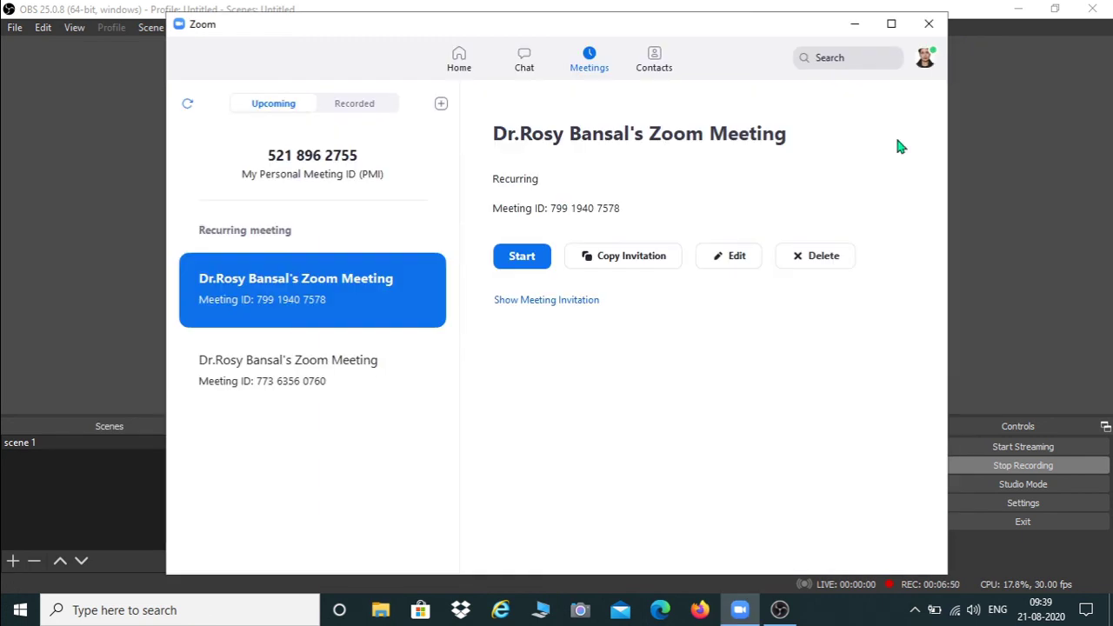